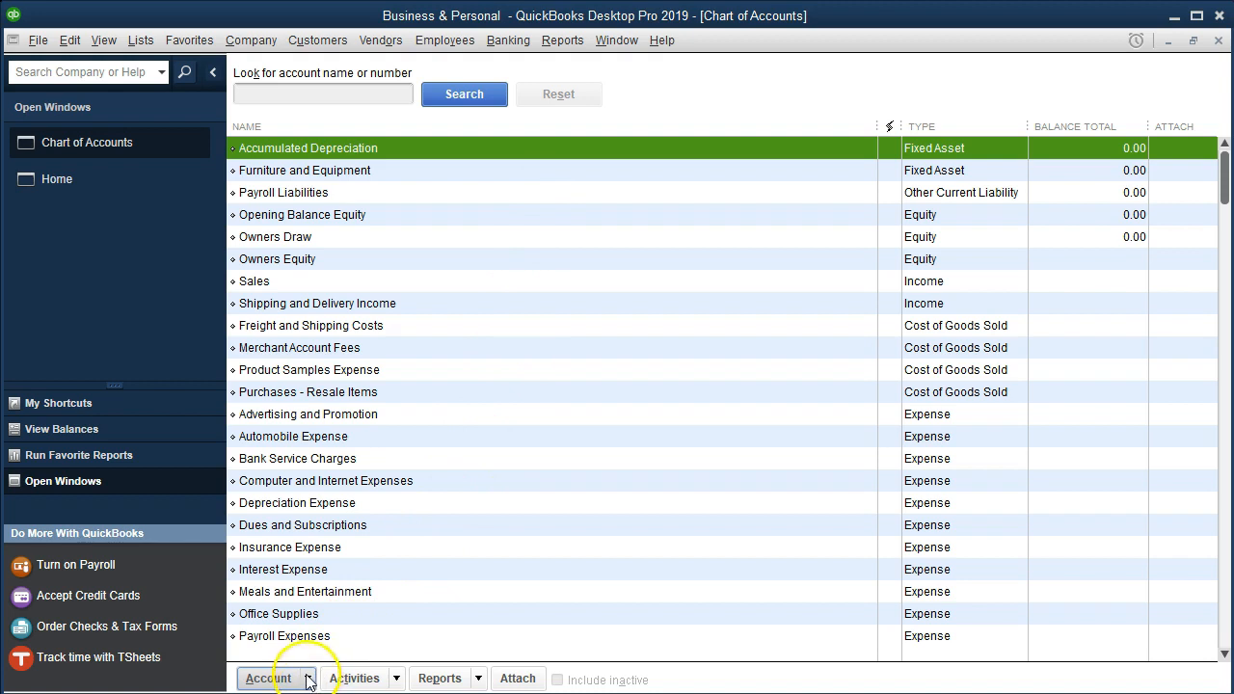
Step: Start a new account of type Bank in the chart of accounts
{"action": "left_click", "coordinate": [306, 678]}
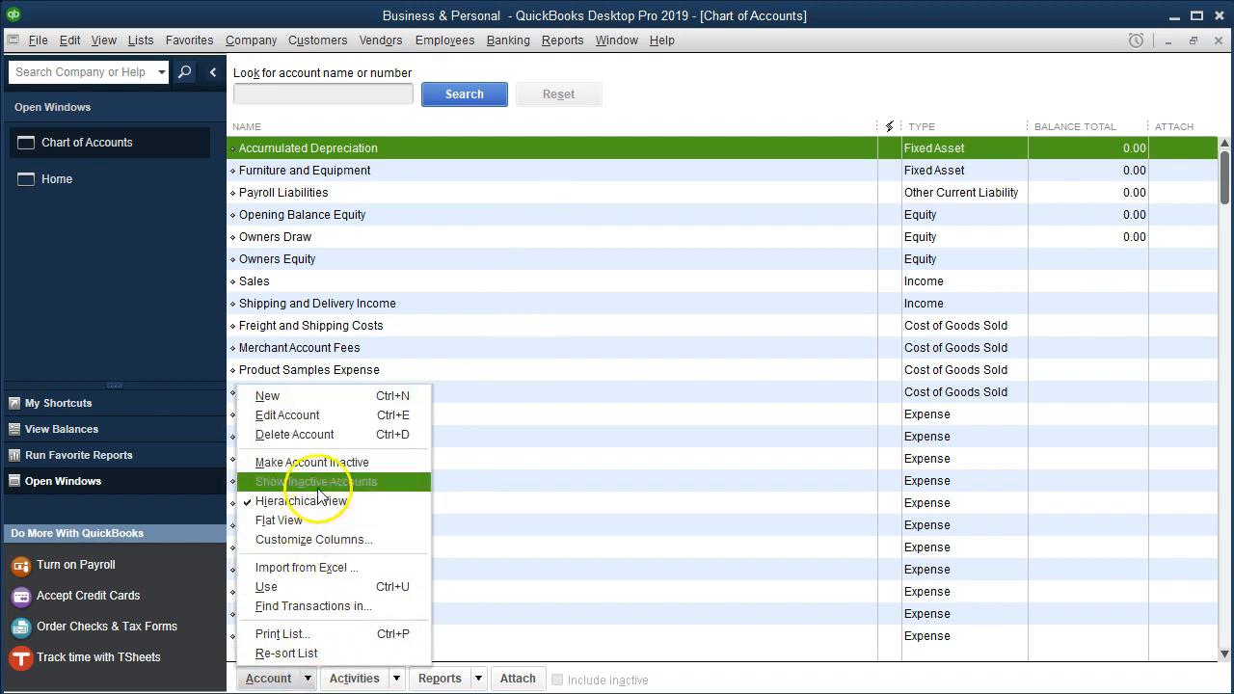
{"action": "left_click", "coordinate": [328, 403]}
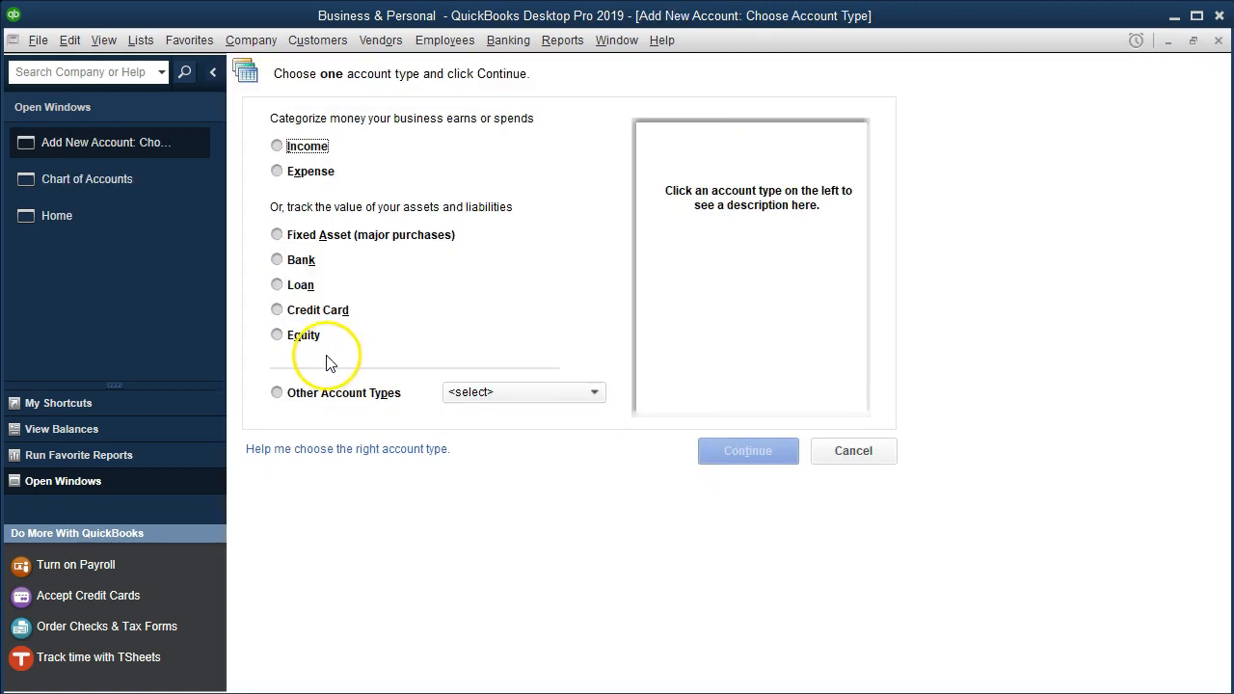
{"action": "left_click", "coordinate": [277, 261]}
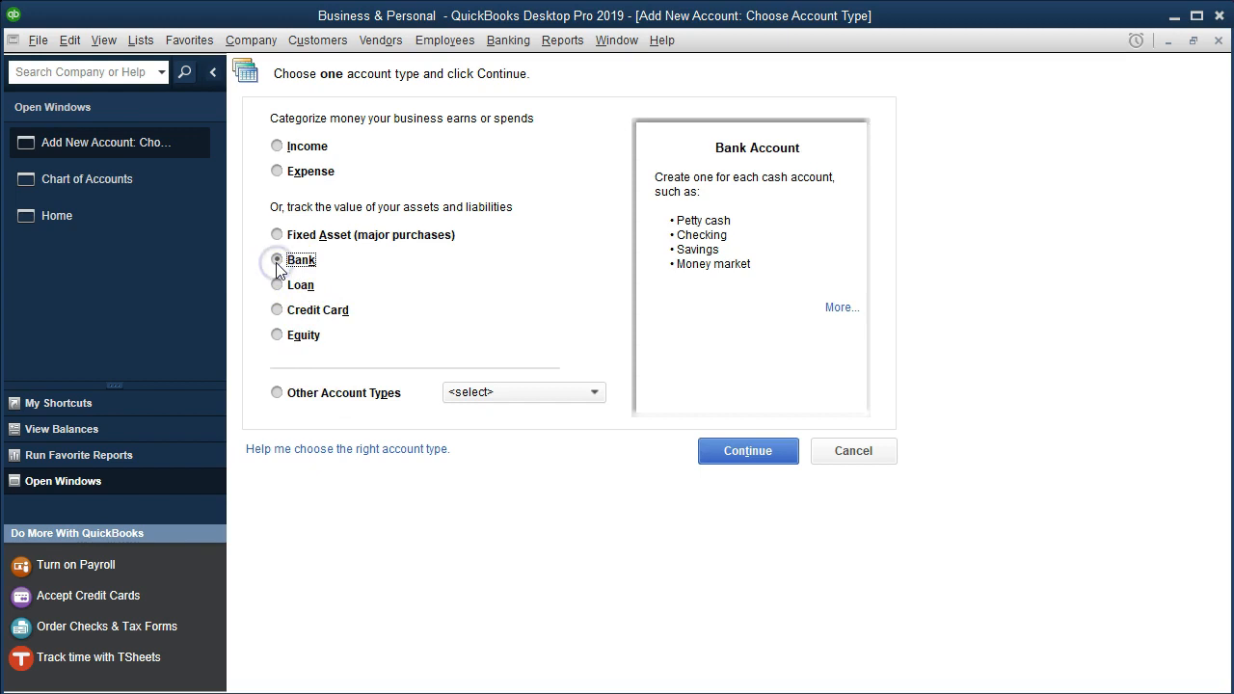
{"action": "left_click", "coordinate": [713, 455]}
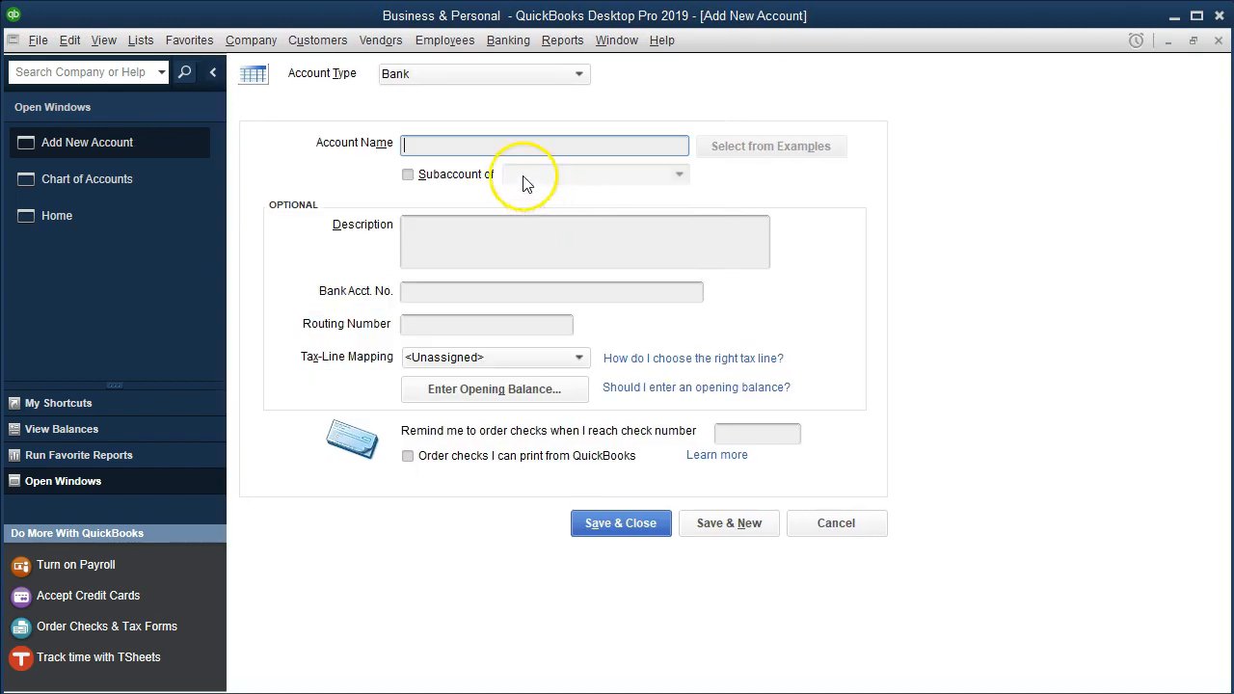
Step: Name the bank account Checking Account followed by its four identifying digits, save it, and dismiss the bank feed setup
{"action": "type", "text": "Checking A"}
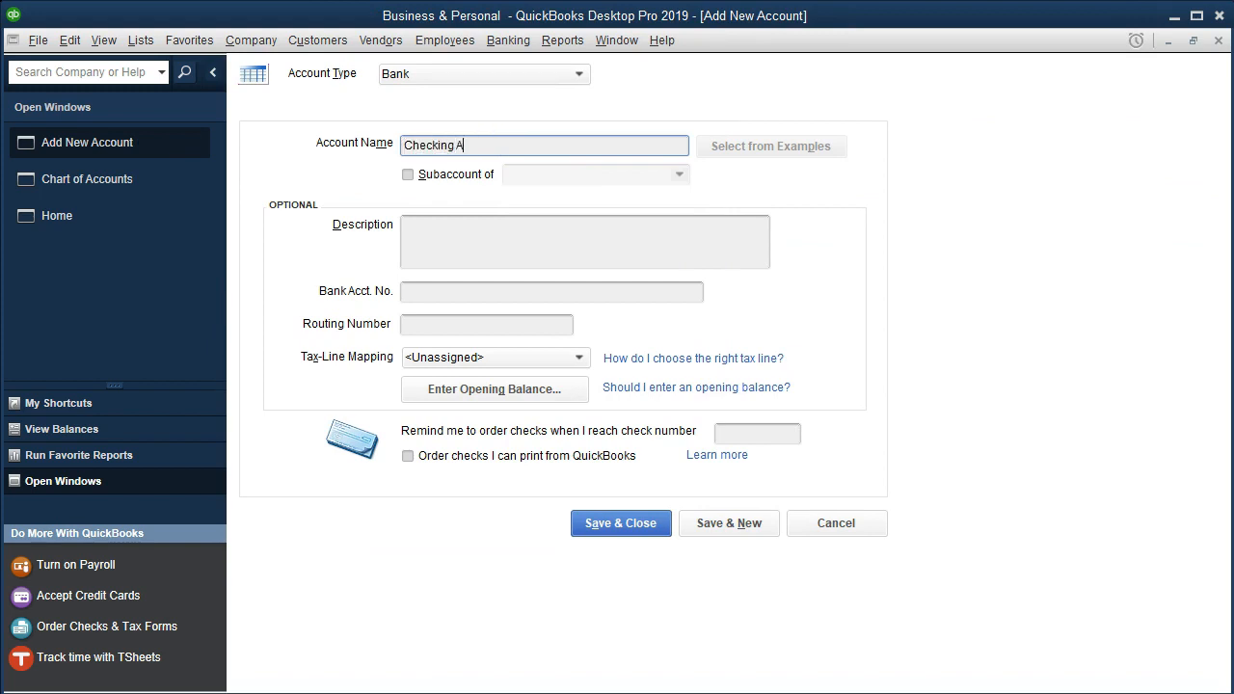
{"action": "type", "text": "ccount 2894"}
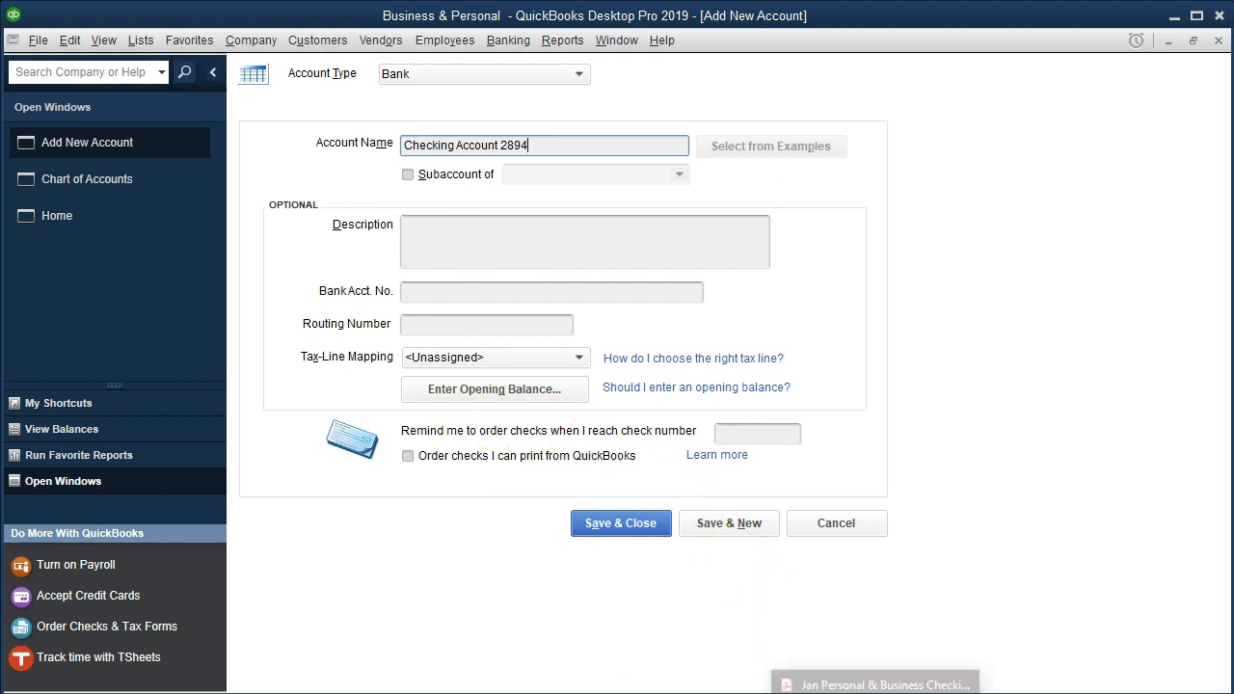
{"action": "left_click", "coordinate": [877, 691]}
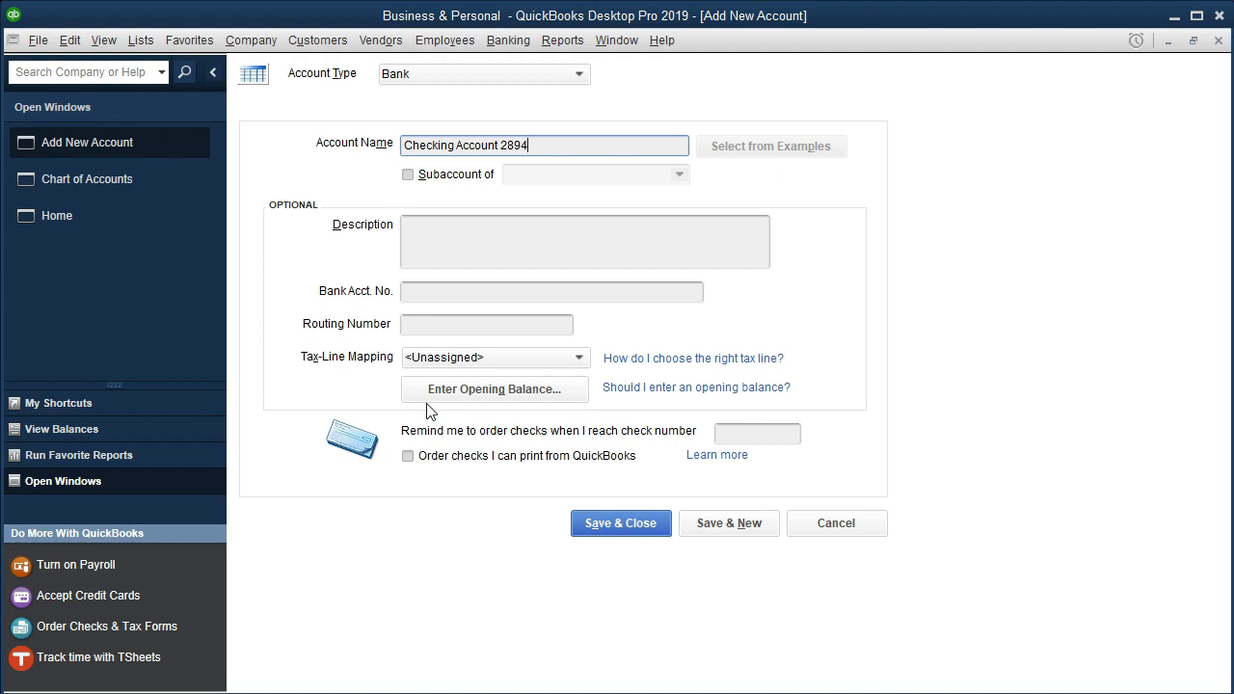
{"action": "left_click", "coordinate": [610, 538]}
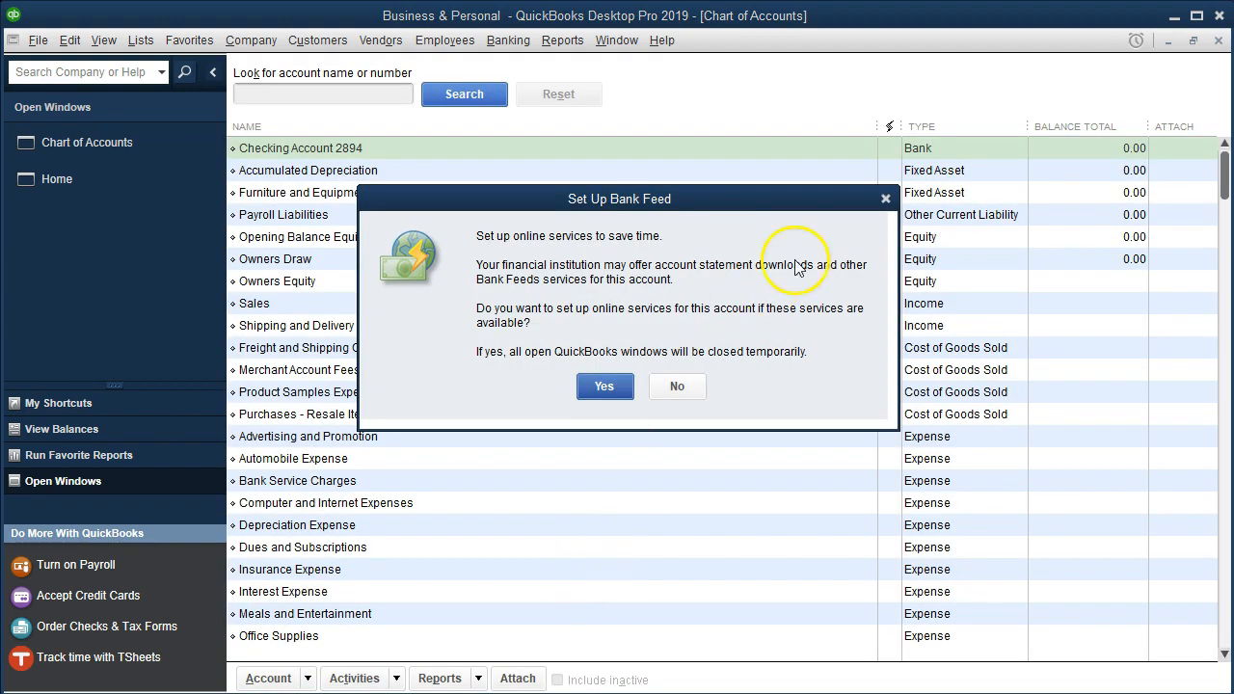
{"action": "left_click", "coordinate": [884, 198]}
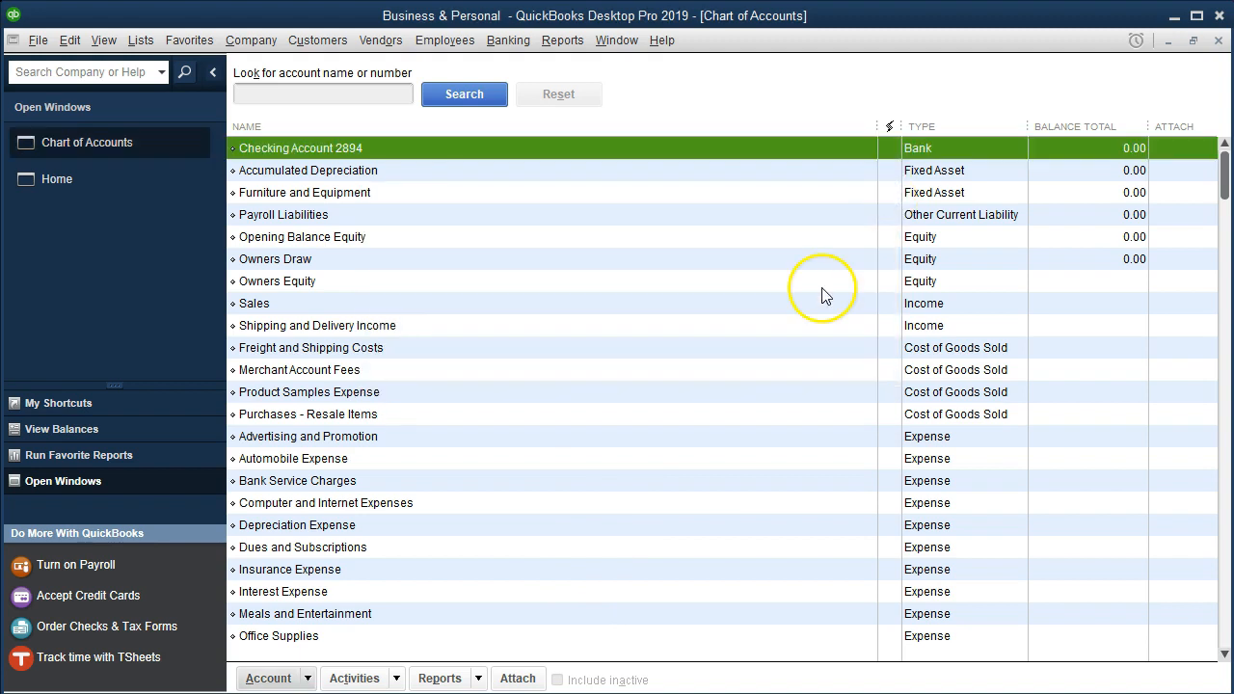
Step: Open the new checking account's register and start an entry dated 12/31/2019 with Dep as its number
{"action": "double_click", "coordinate": [495, 152]}
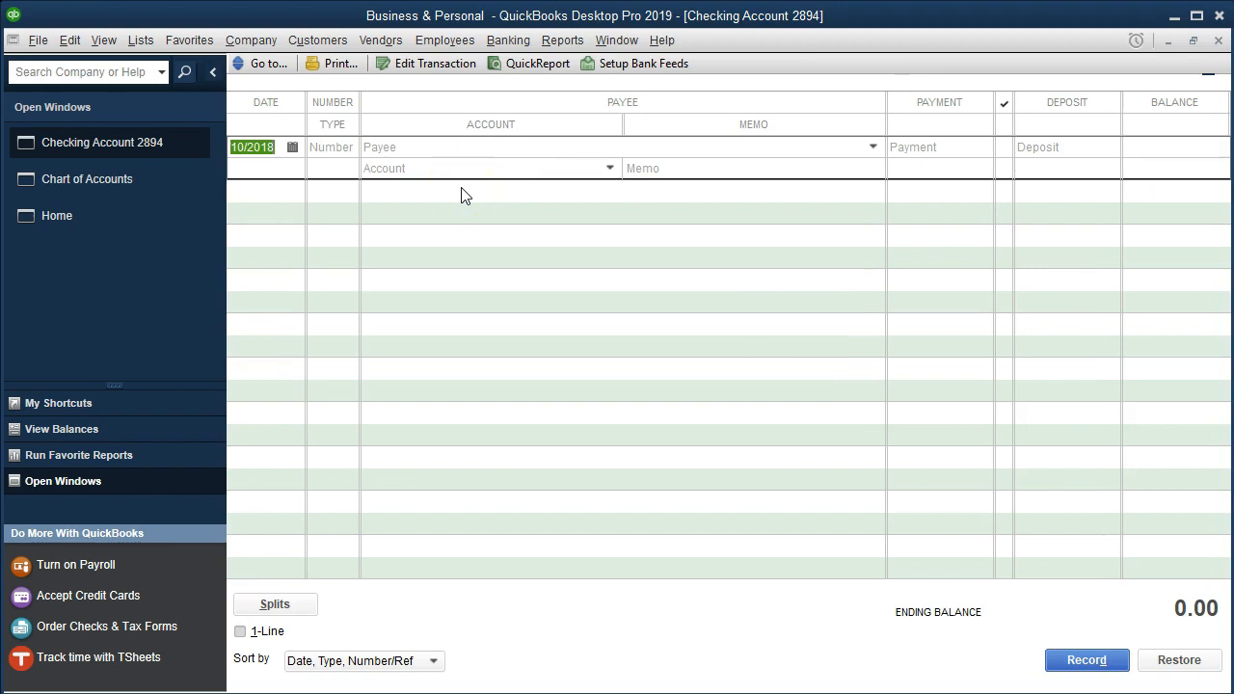
{"action": "left_click", "coordinate": [830, 692]}
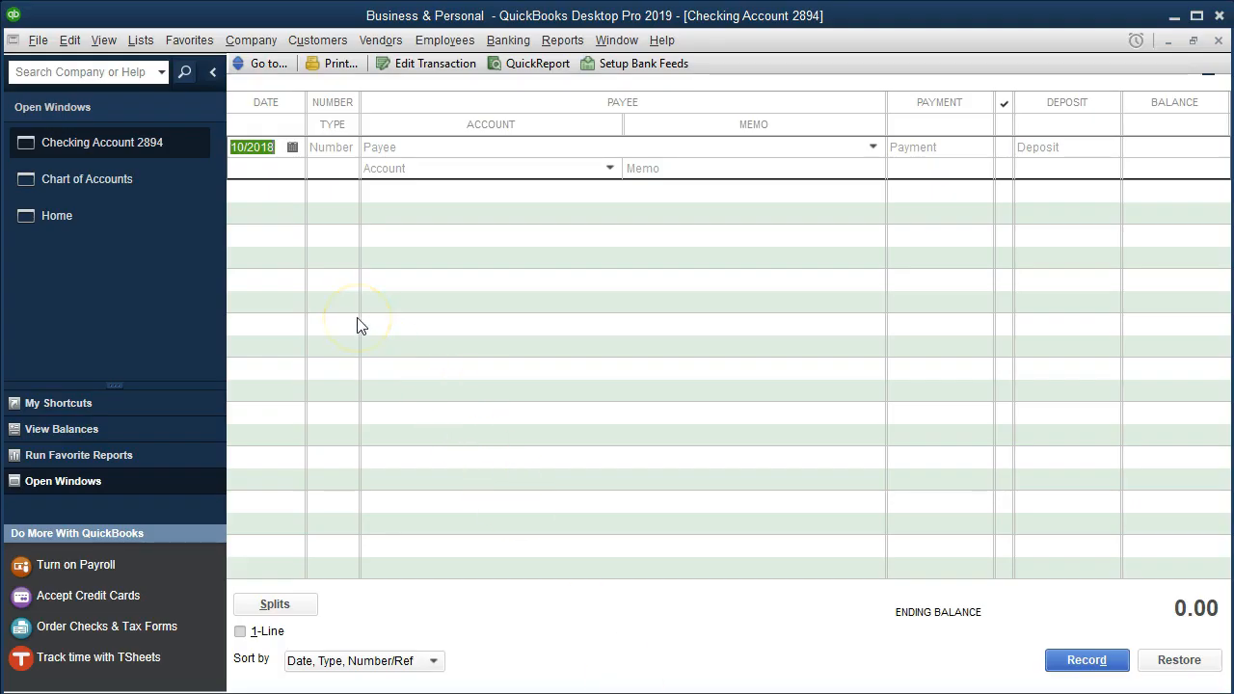
{"action": "type", "text": "1231"}
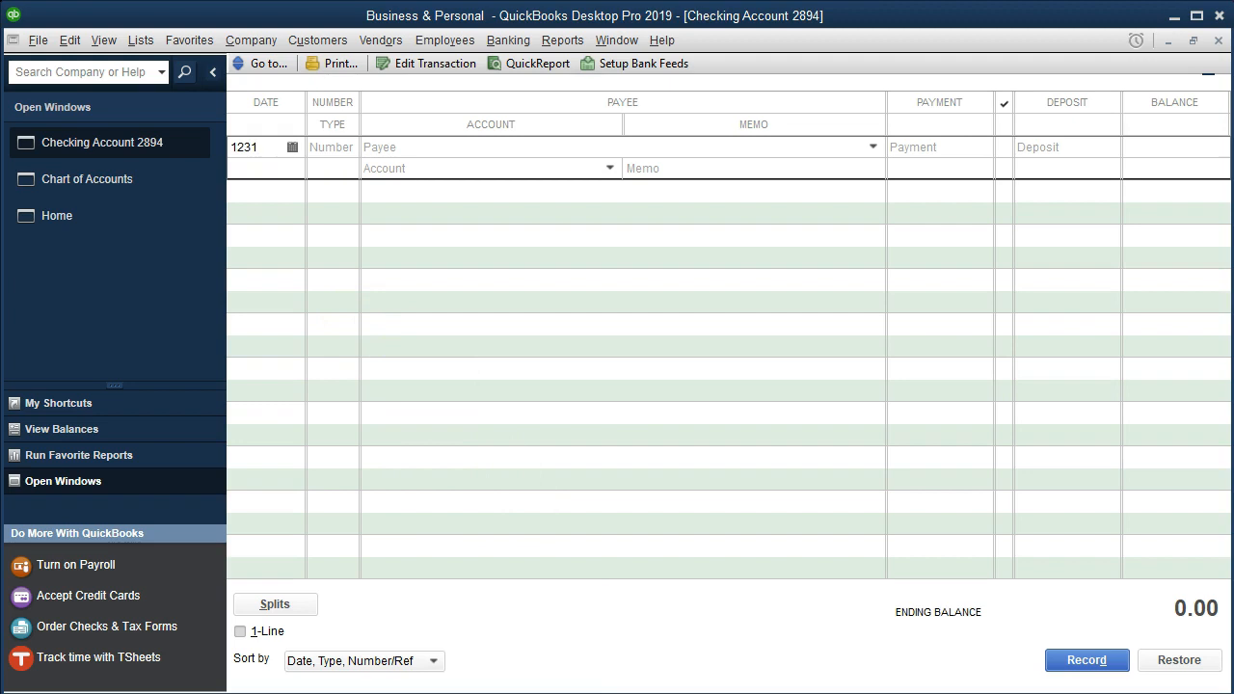
{"action": "type", "text": "18"}
{"action": "key", "text": "Tab"}
{"action": "type", "text": "Dep"}
{"action": "key", "text": "Tab"}
{"action": "key", "text": "Tab"}
{"action": "key", "text": "Tab"}
{"action": "key", "text": "Tab"}
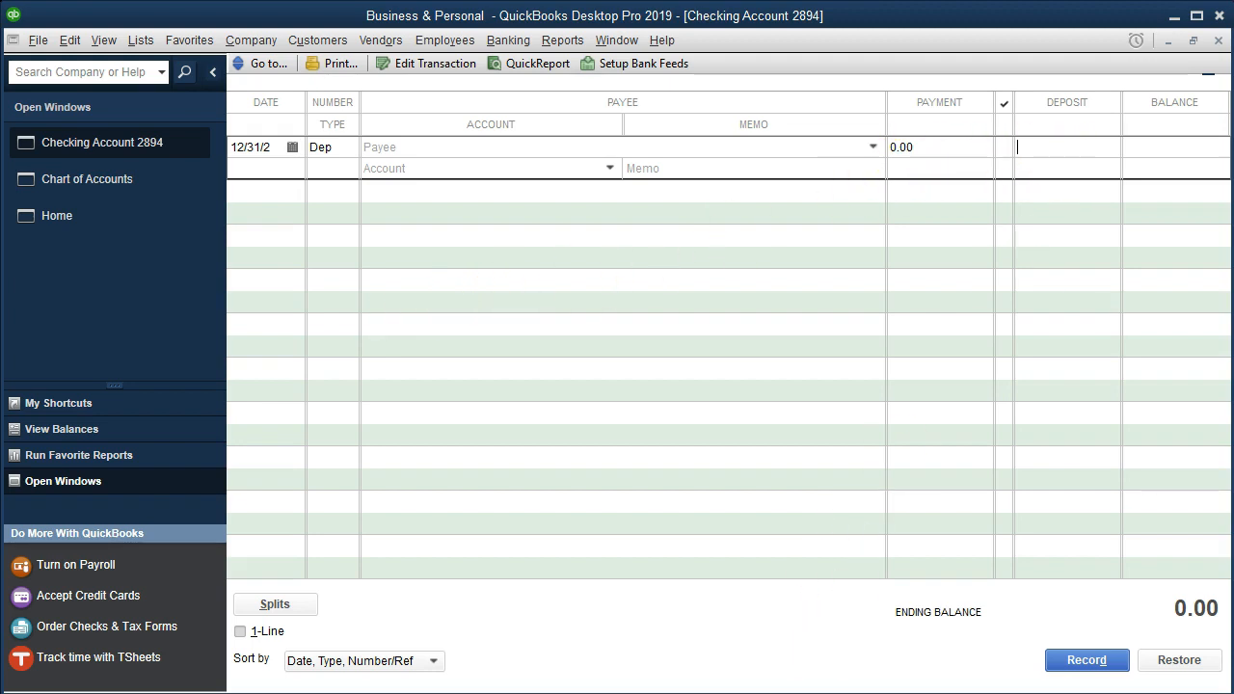
Step: Consult the bank statement PDF for the January 1 balance and enter 4,210 as the deposit amount
{"action": "key", "text": "alt+Tab"}
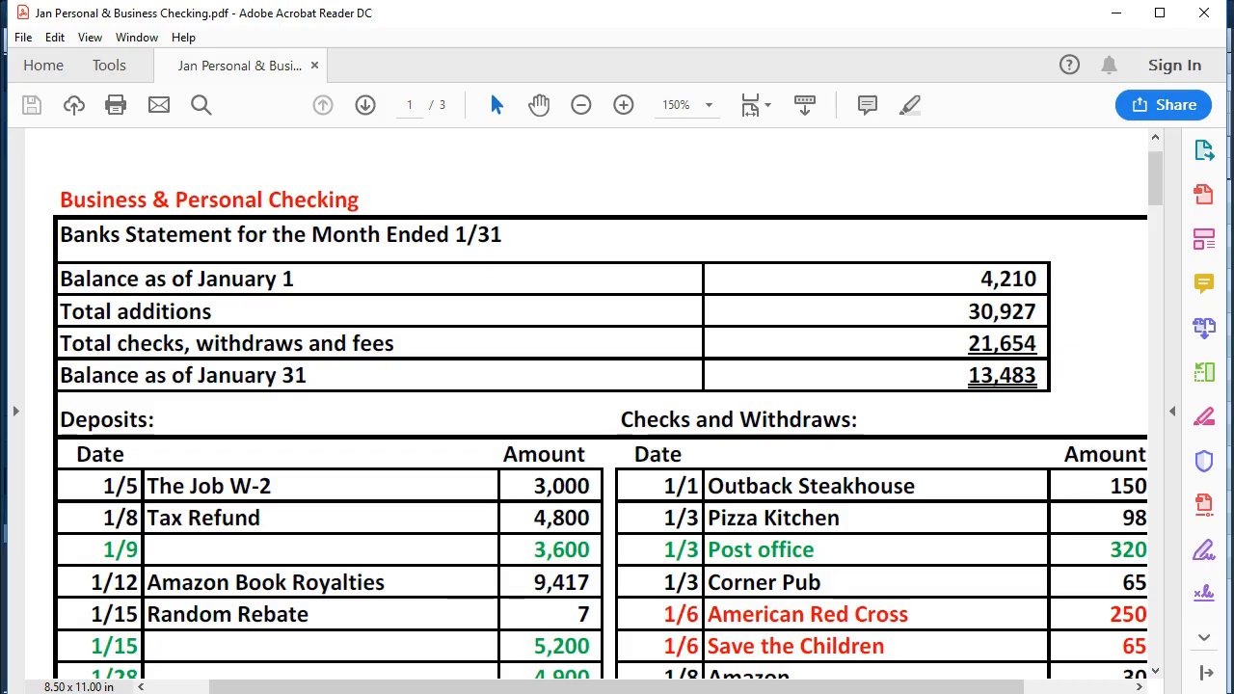
{"action": "key", "text": "alt+Tab"}
{"action": "left_click", "coordinate": [1087, 146]}
{"action": "type", "text": "4,210"}
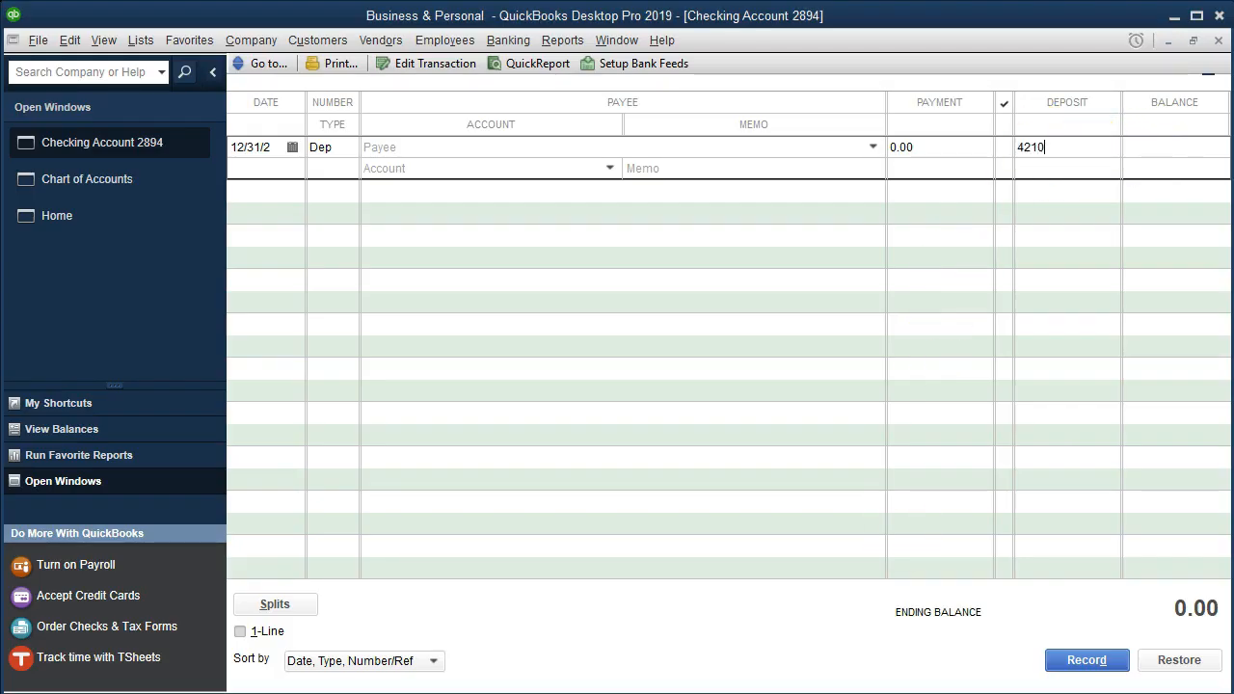
{"action": "key", "text": "Tab"}
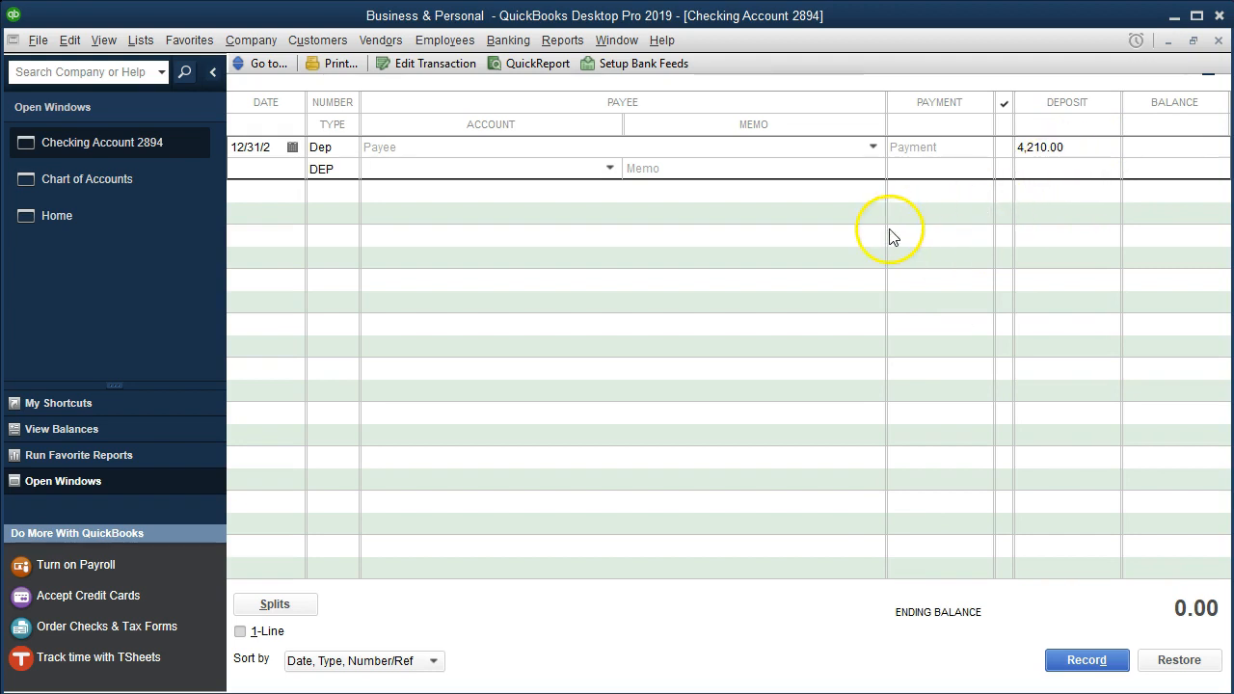
Step: Assign the deposit to the Owners Equity account with the memo Beginning Balance
{"action": "left_click", "coordinate": [609, 170]}
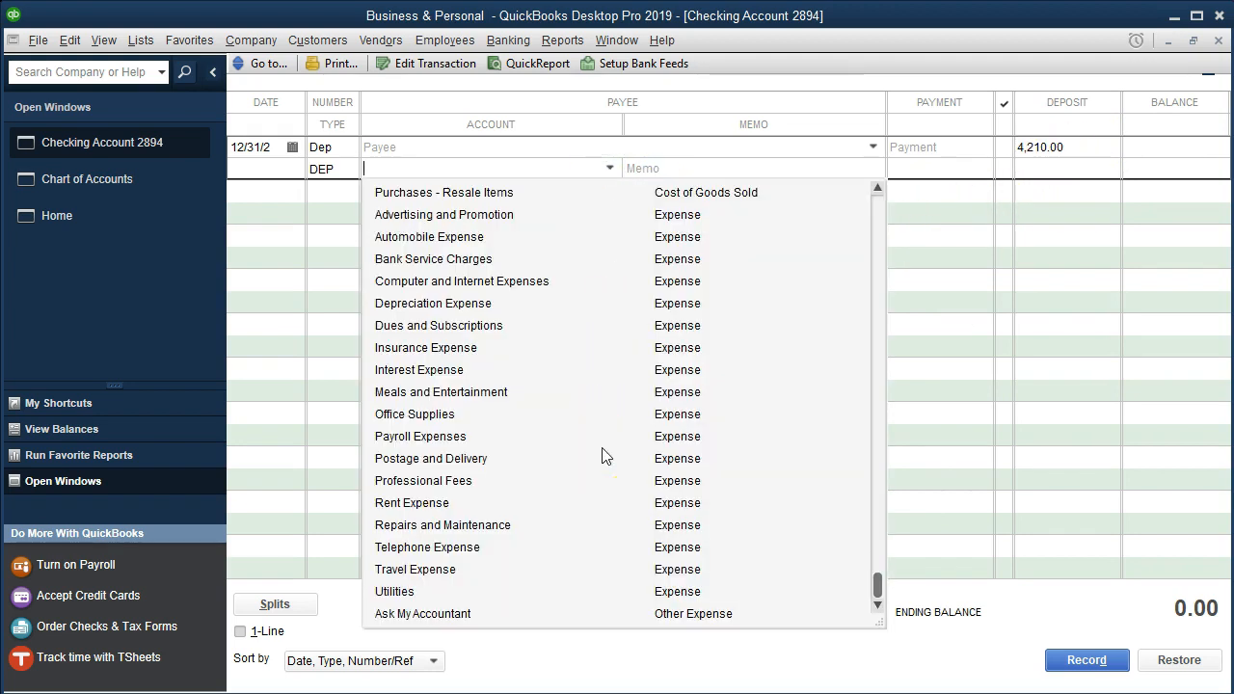
{"action": "scroll", "coordinate": [602, 455], "scroll_direction": "up", "scroll_amount": 3}
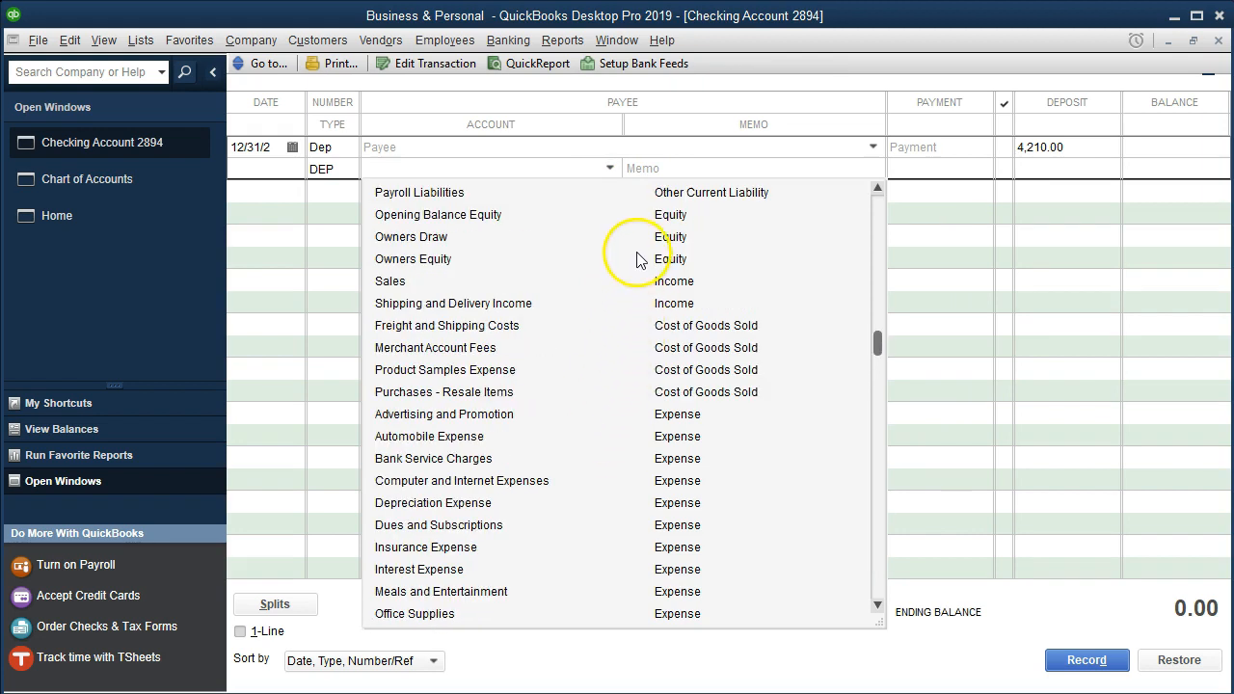
{"action": "left_click", "coordinate": [425, 261]}
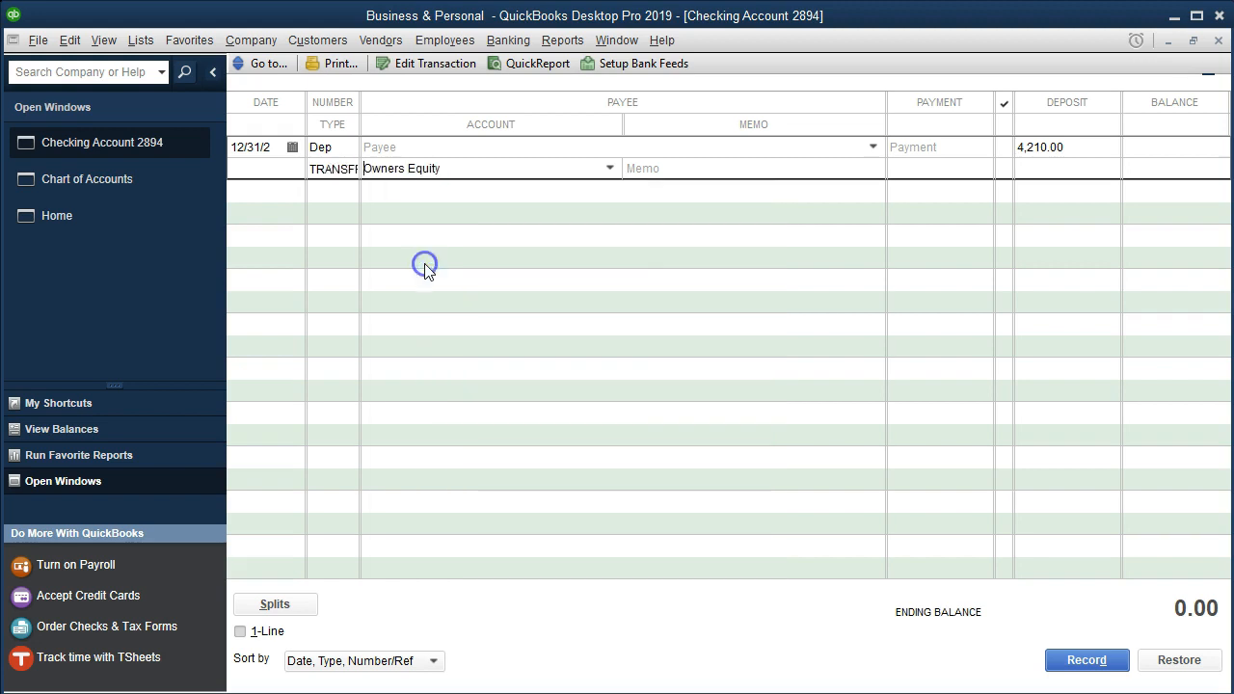
{"action": "type", "text": "Beginning Balance"}
{"action": "left_click", "coordinate": [777, 168]}
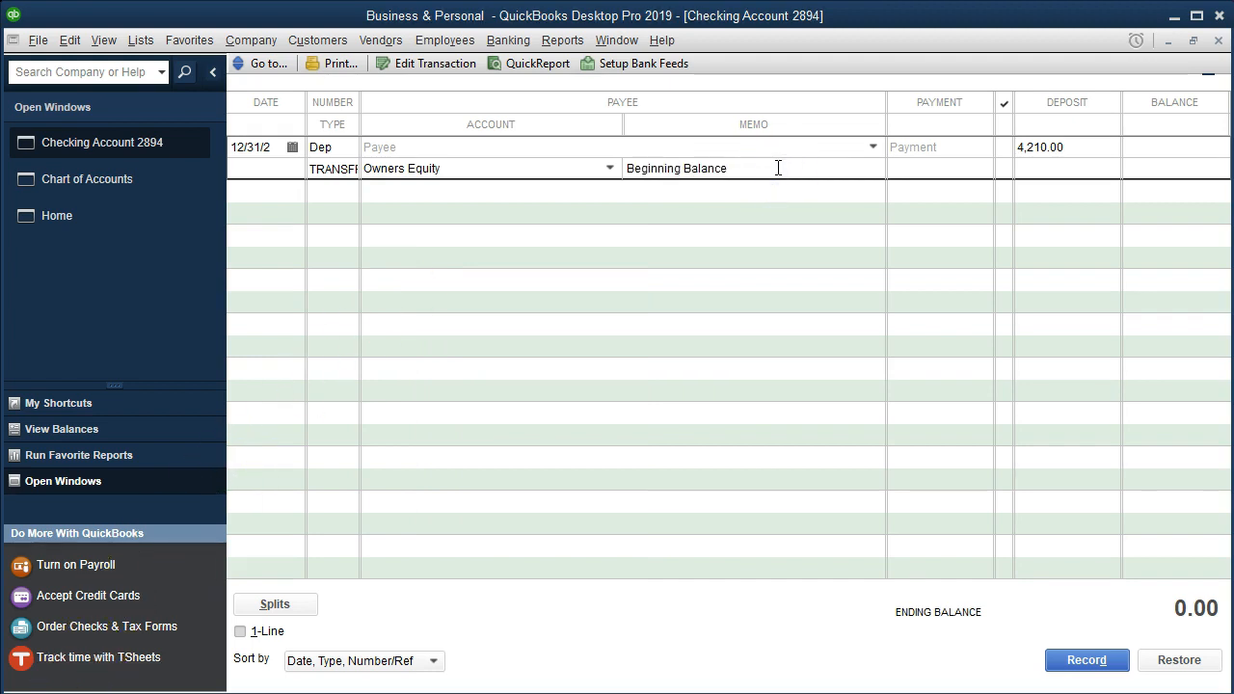
Step: Record the deposit, accepting the future date and the posting to the Retained Earnings account
{"action": "left_click", "coordinate": [1079, 659]}
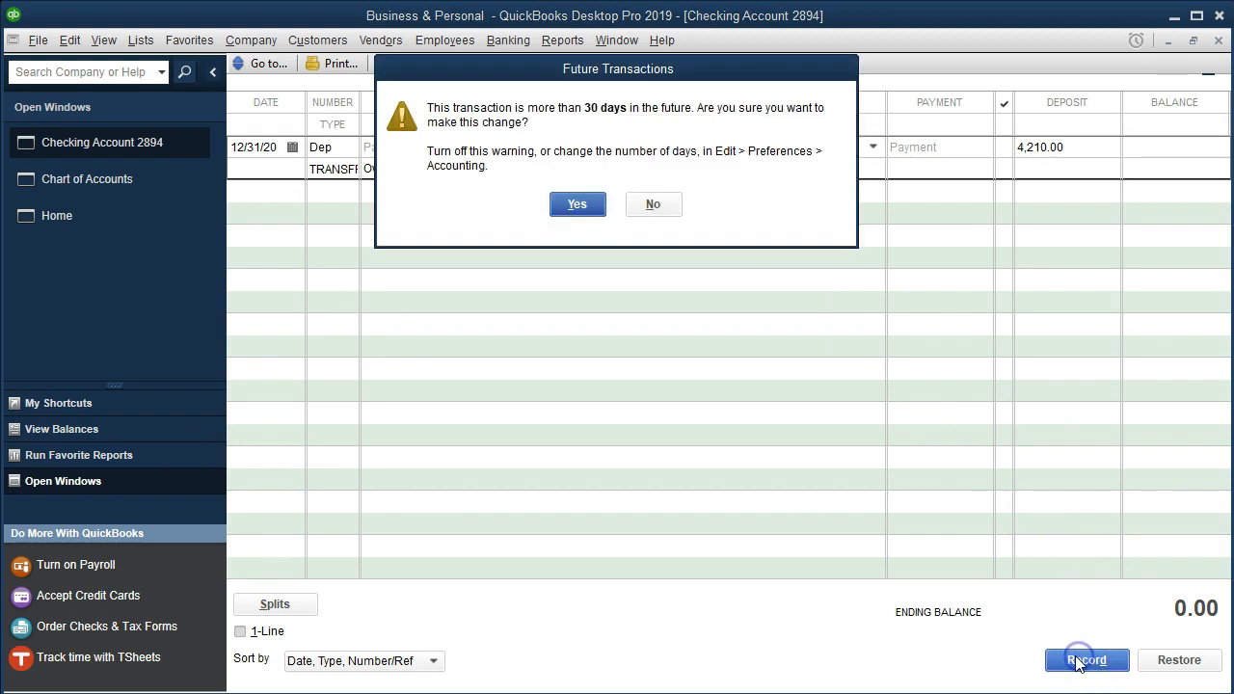
{"action": "left_click", "coordinate": [581, 205]}
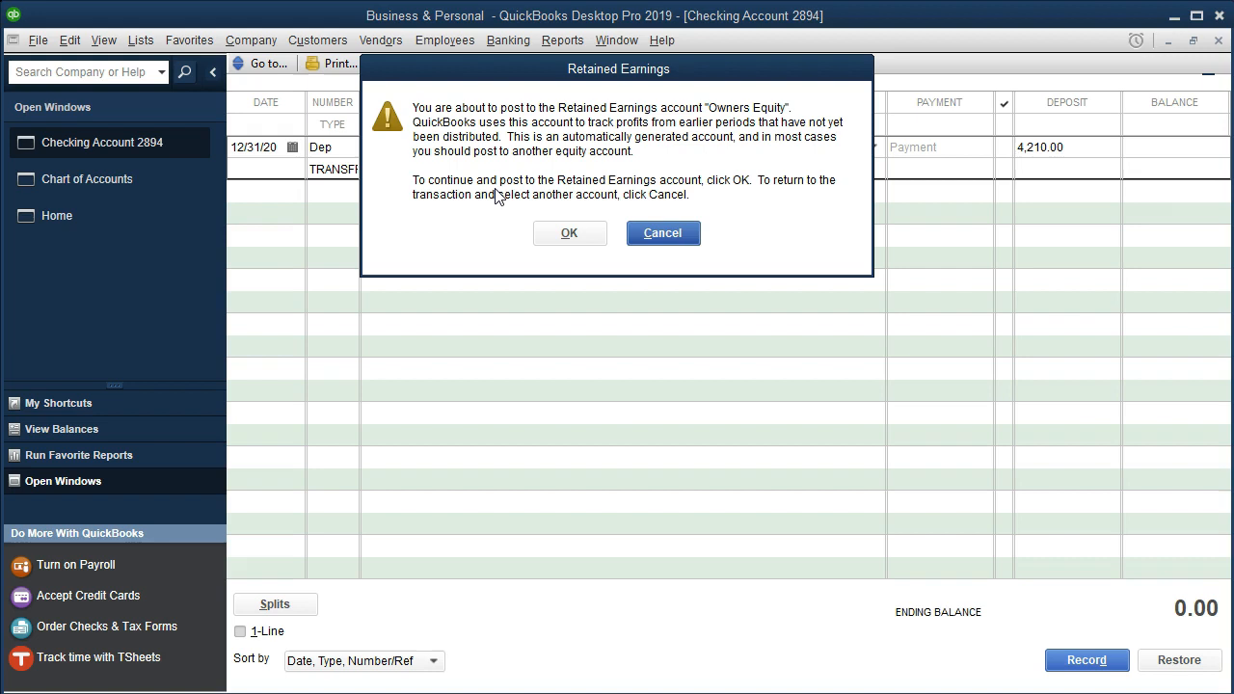
{"action": "left_click", "coordinate": [542, 237]}
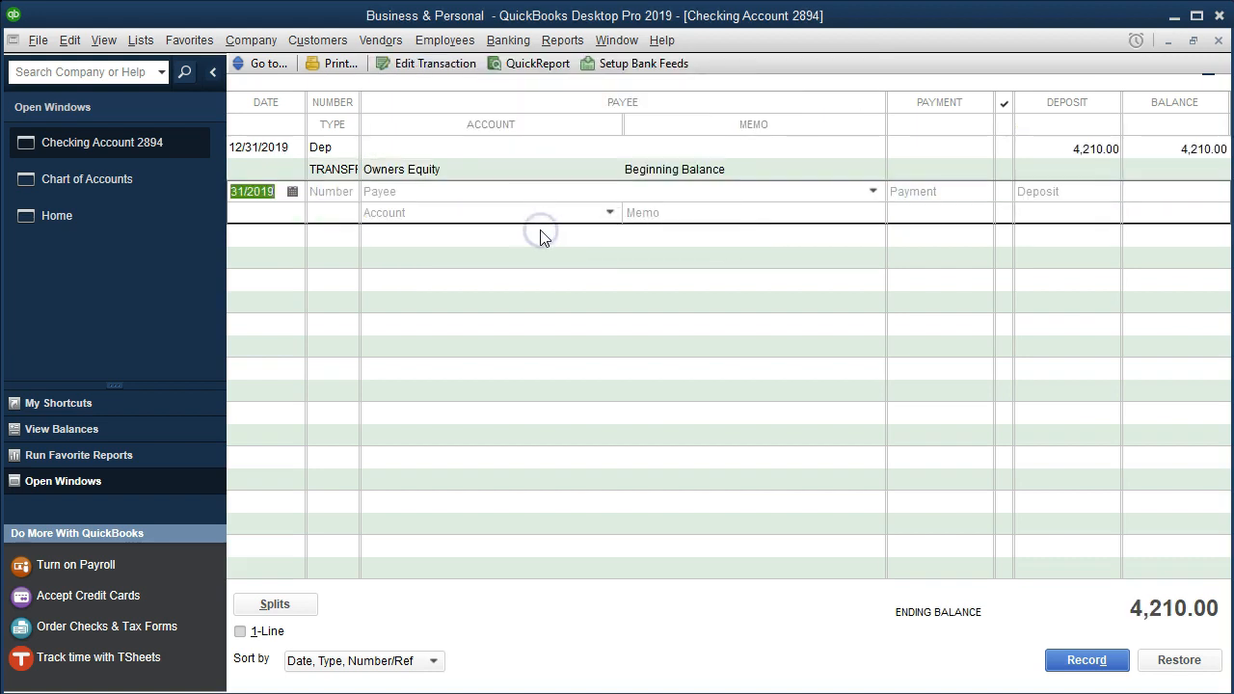
Step: Generate the Balance Sheet Standard report
{"action": "left_click", "coordinate": [553, 44]}
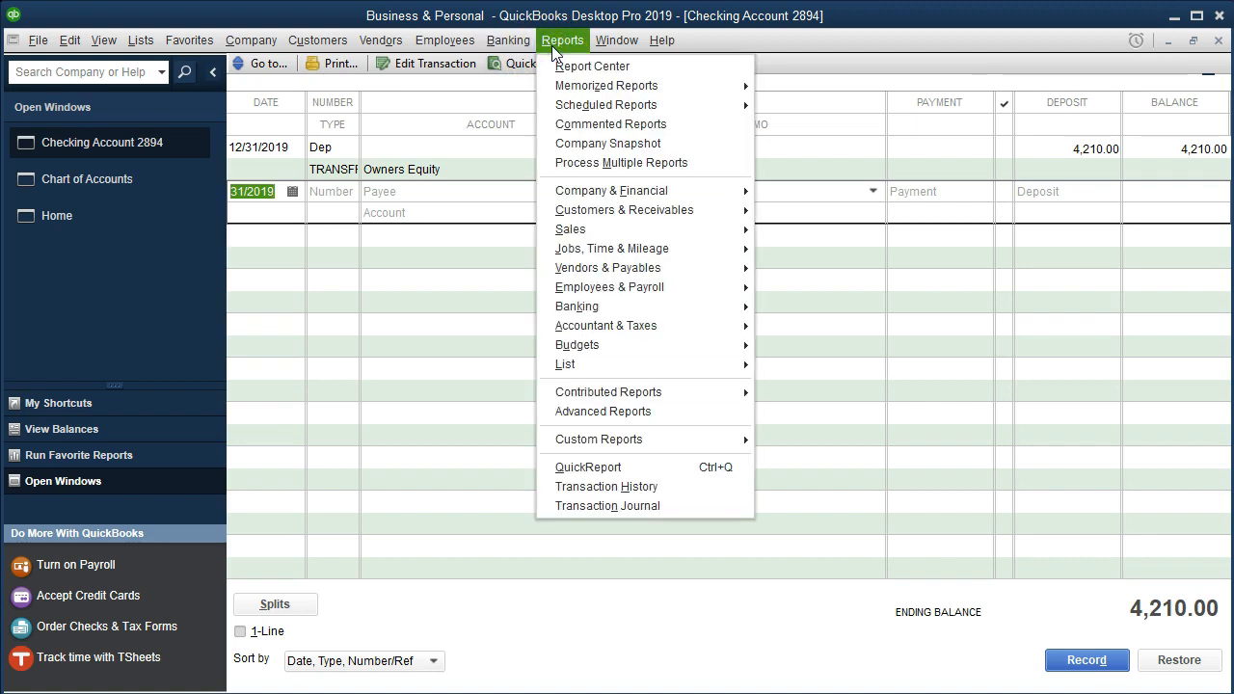
{"action": "left_click", "coordinate": [588, 191]}
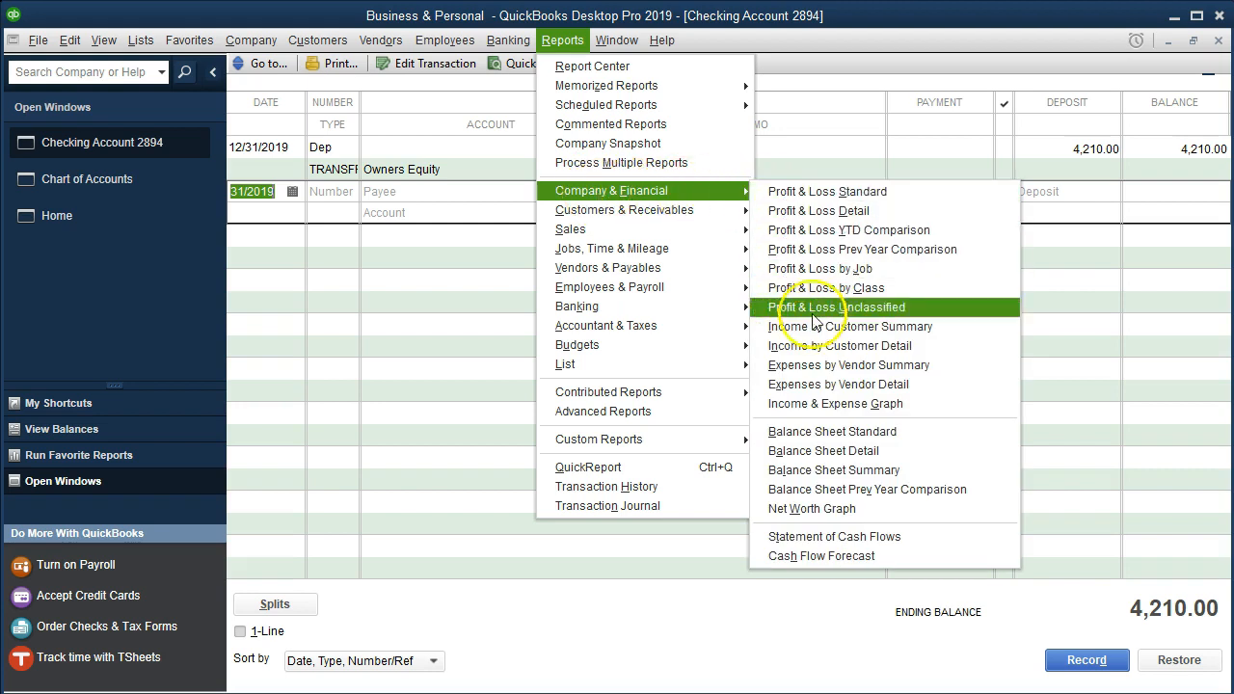
{"action": "left_click", "coordinate": [918, 434]}
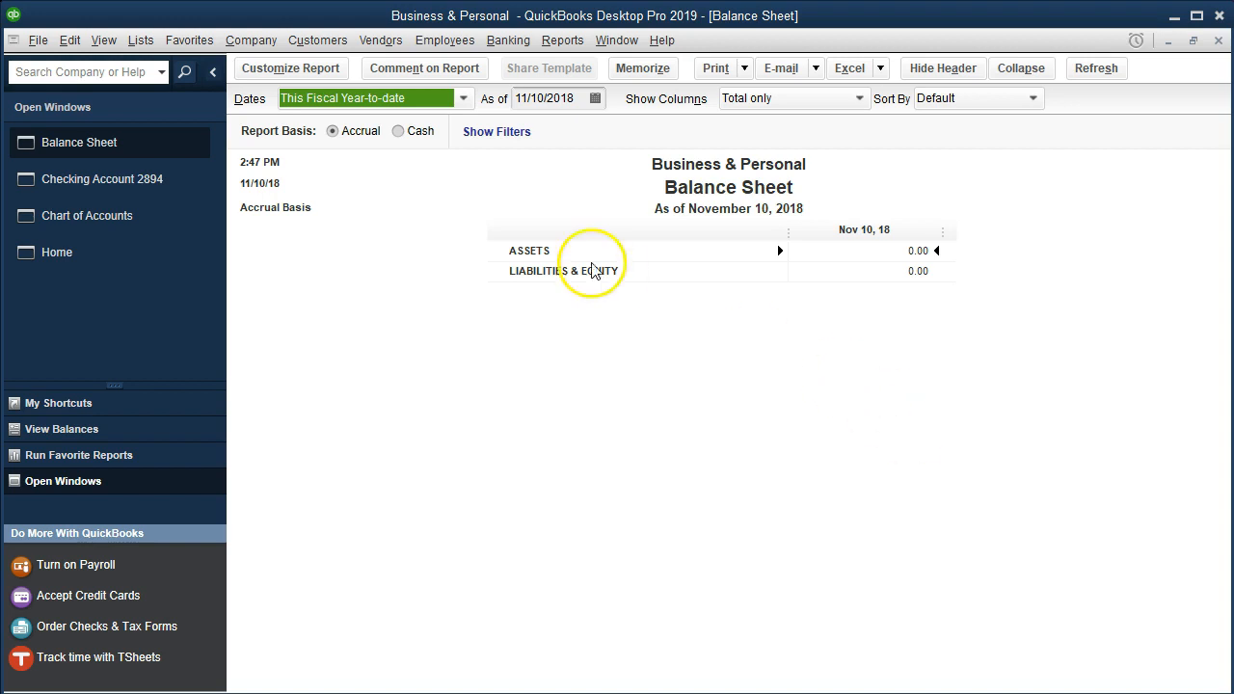
Step: Customize the balance sheet's date range to run from 01/01/2020 to 12/31/2020
{"action": "left_click", "coordinate": [326, 83]}
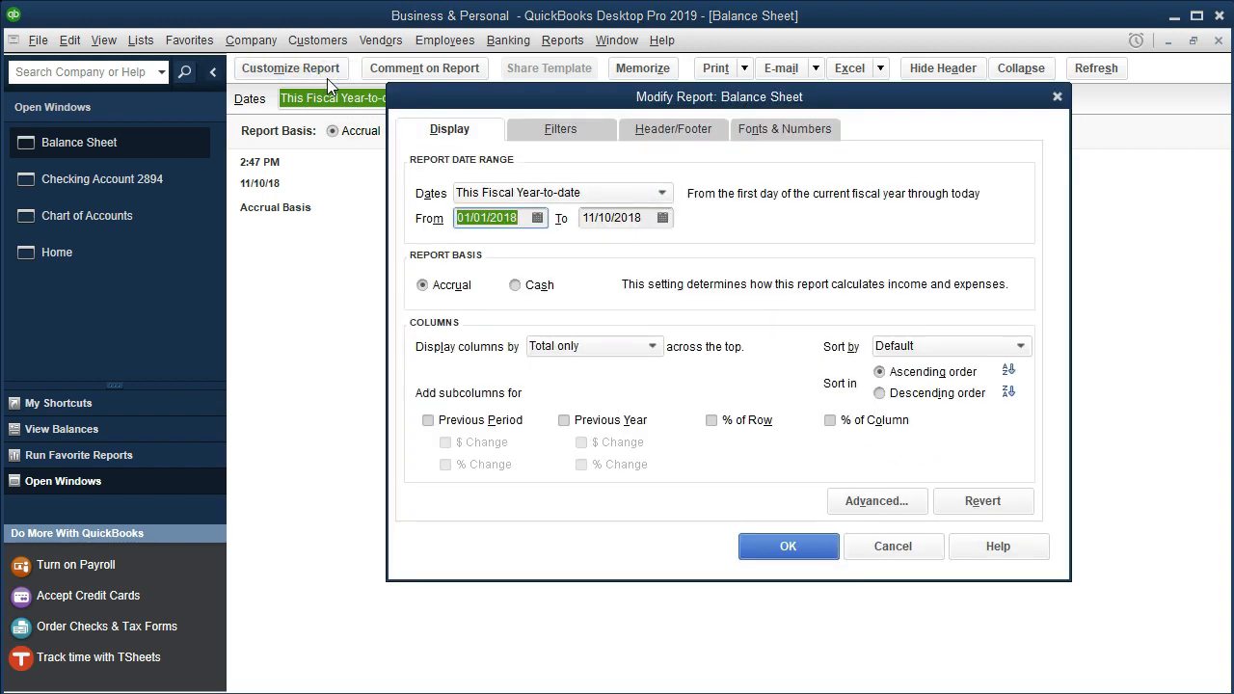
{"action": "type", "text": "01/01/2020"}
{"action": "key", "text": "Tab"}
{"action": "type", "text": "123120"}
{"action": "key", "text": "Tab"}
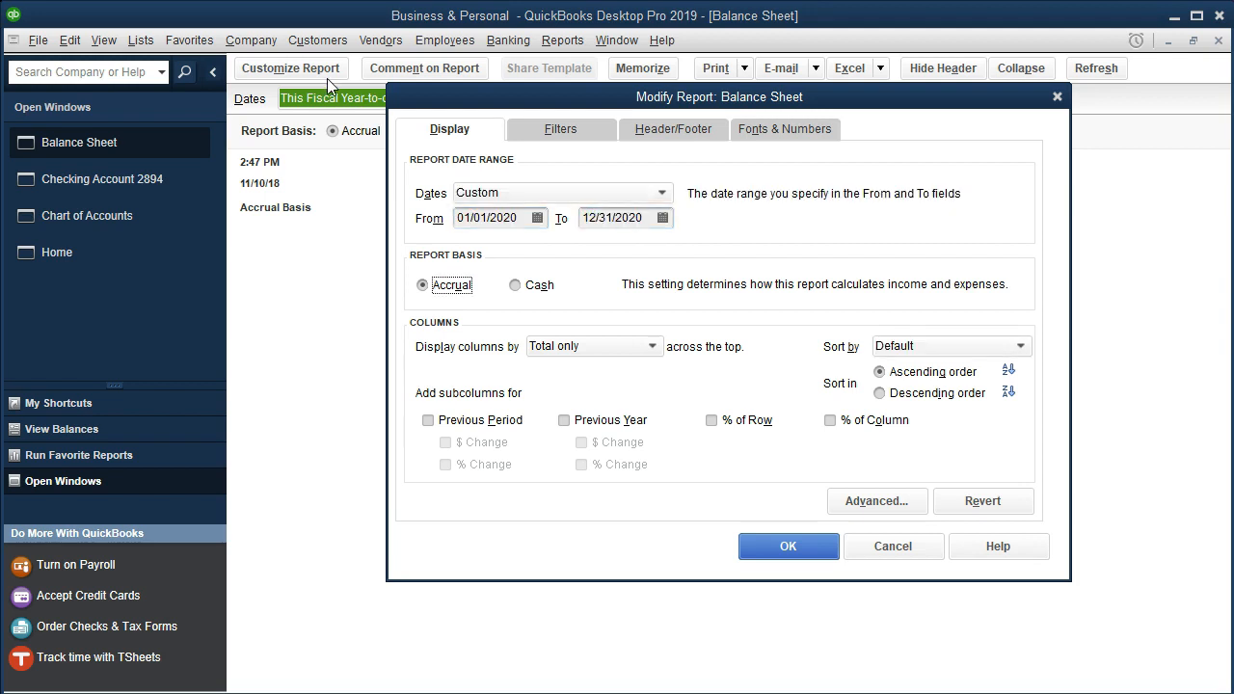
{"action": "left_click", "coordinate": [780, 545]}
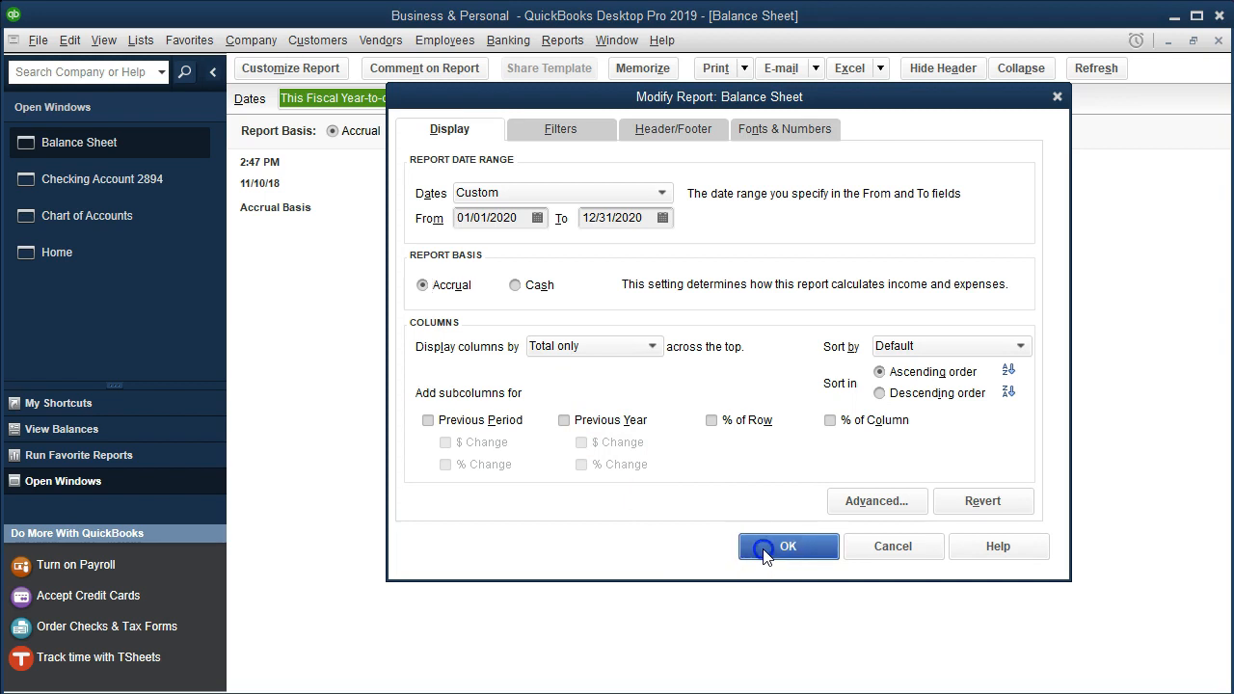
Step: Review the checking and Owners Equity balances, and open the transaction detail behind the checking account amount
{"action": "double_click", "coordinate": [871, 313]}
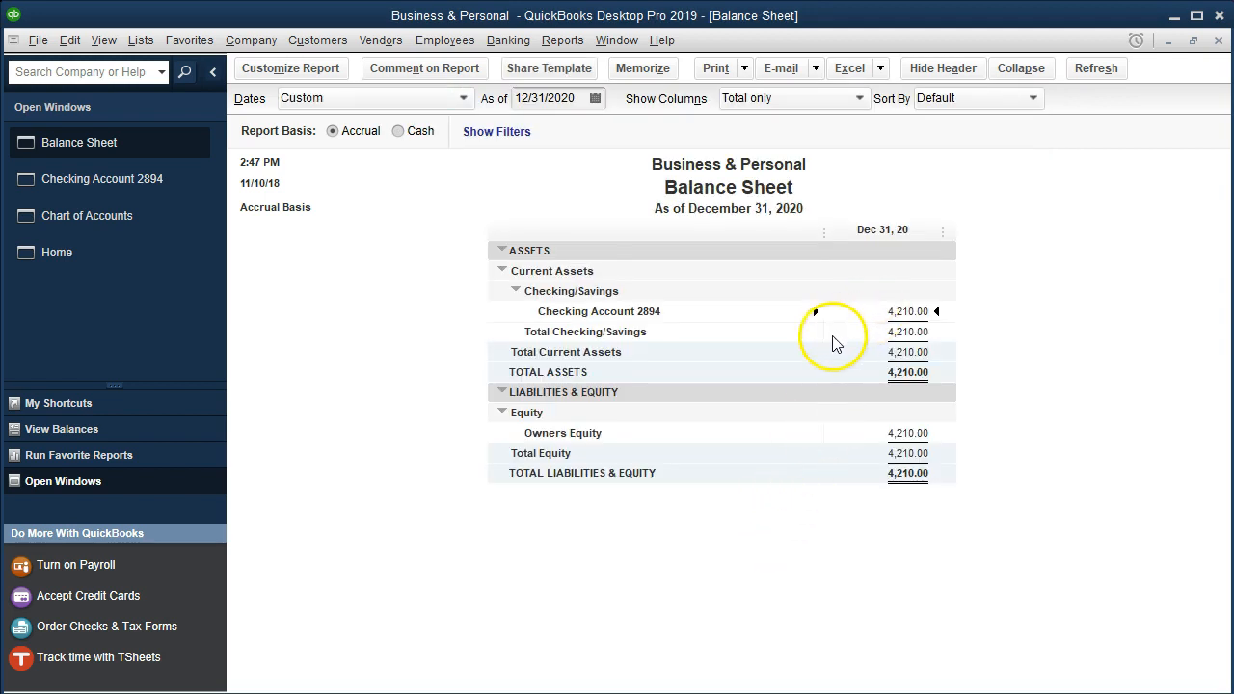
{"action": "left_click", "coordinate": [878, 430]}
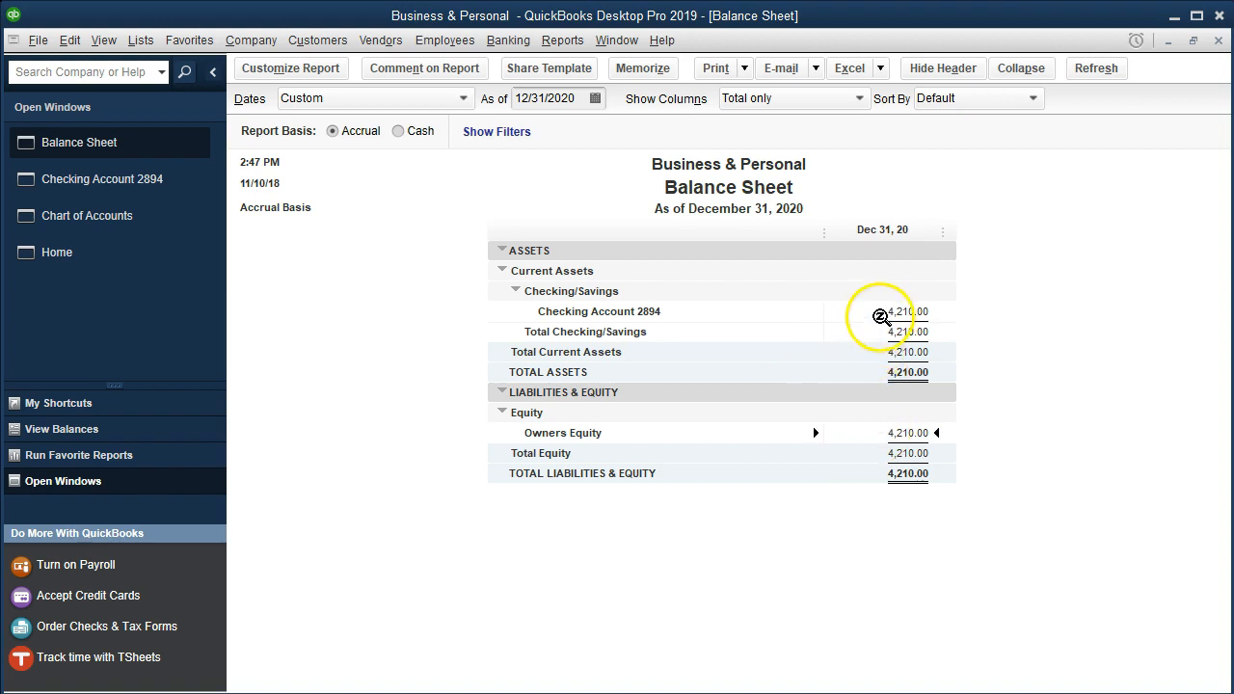
{"action": "double_click", "coordinate": [923, 310]}
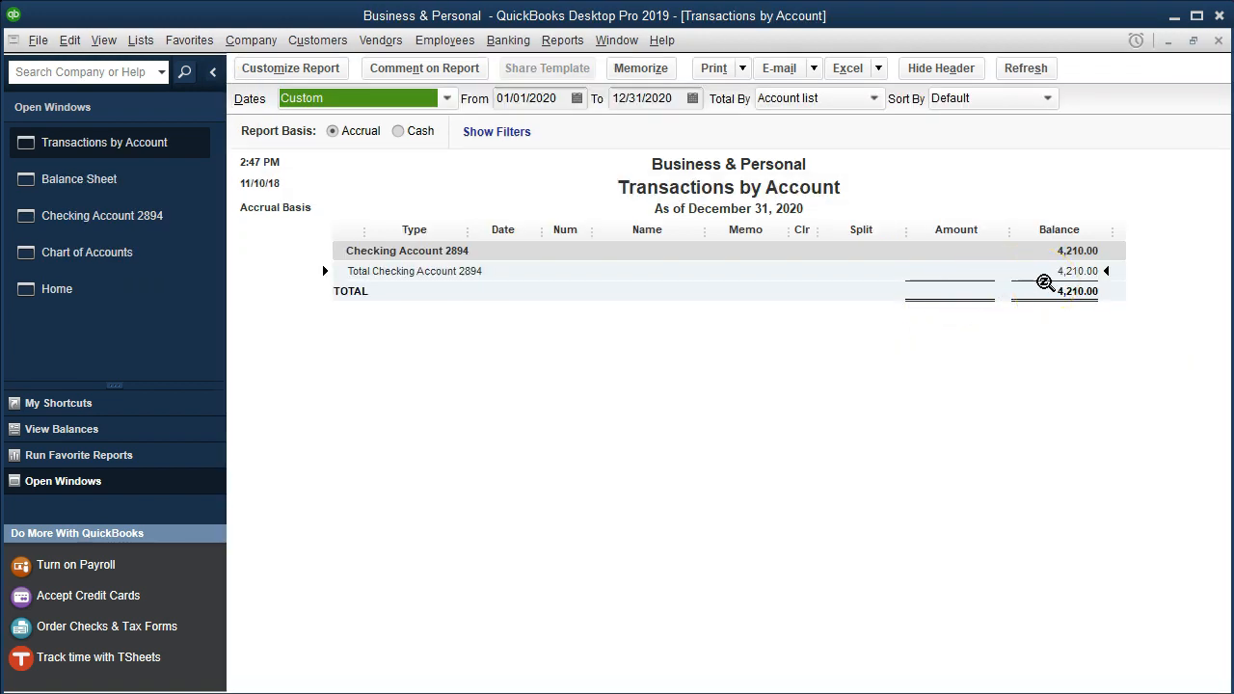
Step: Set the Transactions by Account report's start date to 01/01/2019 to examine the beginning balance transaction
{"action": "left_click", "coordinate": [565, 97]}
{"action": "key", "text": "BackSpace"}
{"action": "key", "text": "BackSpace"}
{"action": "type", "text": "19"}
{"action": "key", "text": "Tab"}
{"action": "key", "text": "Tab"}
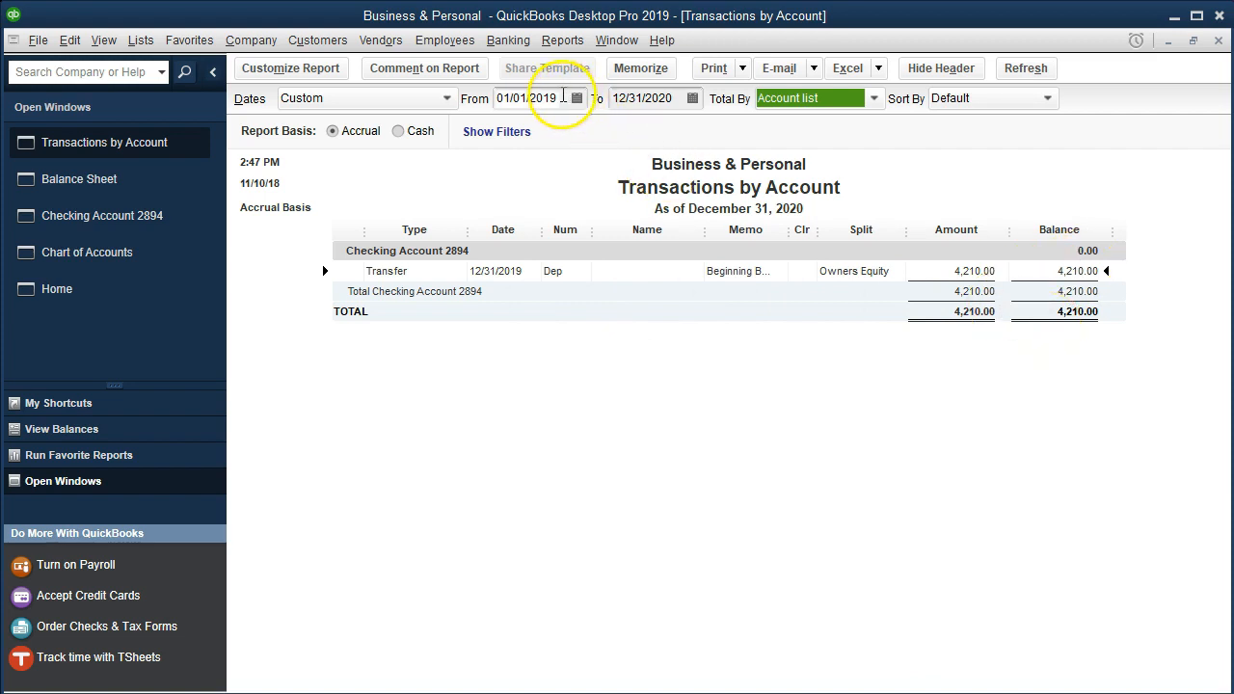
Step: Set the transaction report's start date back to 01/01/2020, and close the report to return to the balance sheet
{"action": "left_click", "coordinate": [563, 97]}
{"action": "key", "text": "BackSpace"}
{"action": "key", "text": "BackSpace"}
{"action": "type", "text": "20"}
{"action": "key", "text": "Tab"}
{"action": "key", "text": "Tab"}
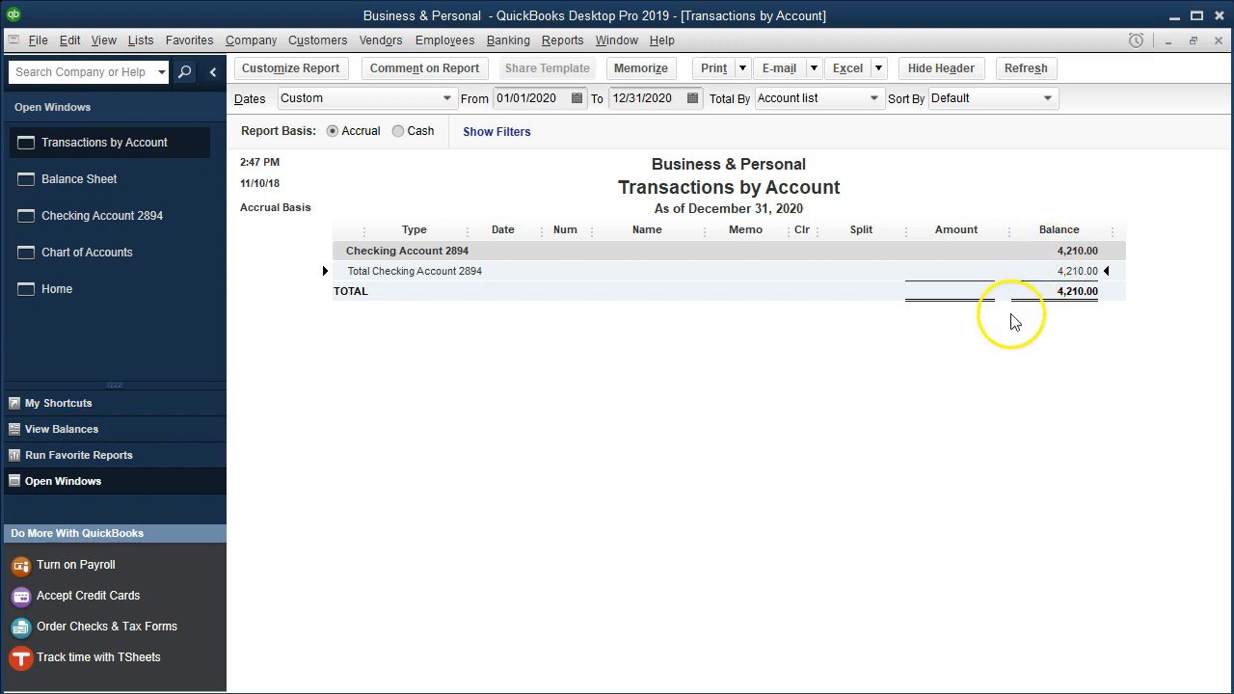
{"action": "left_click", "coordinate": [1219, 40]}
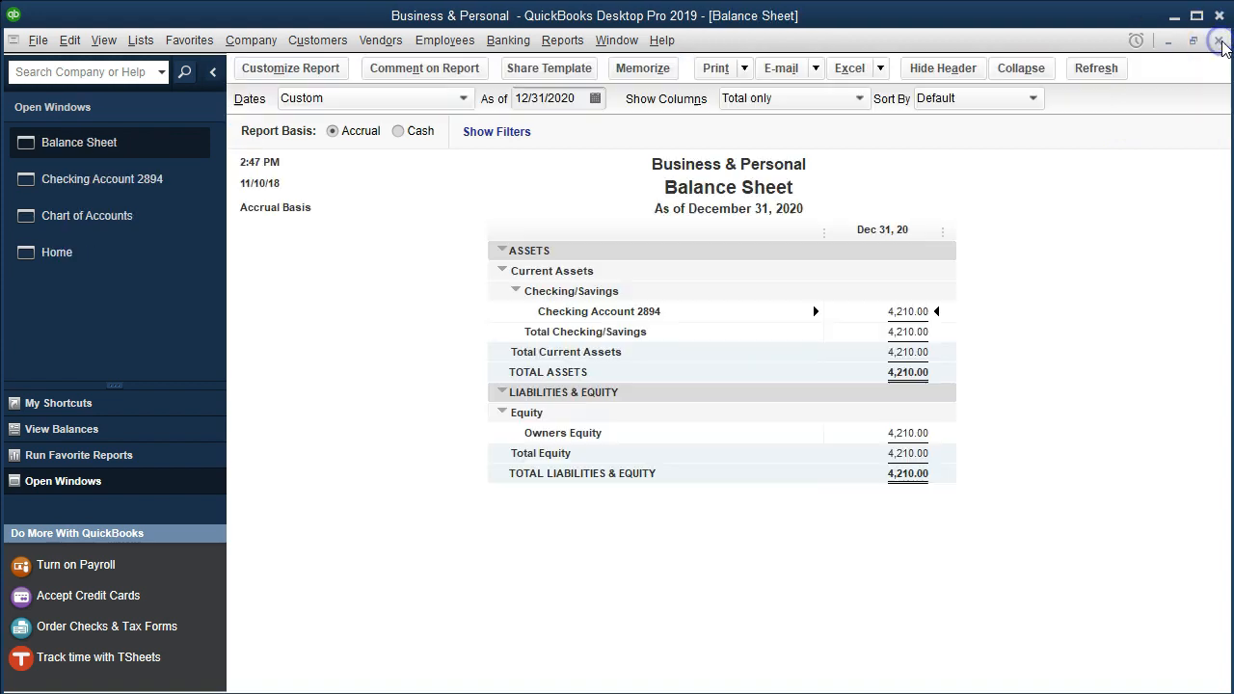